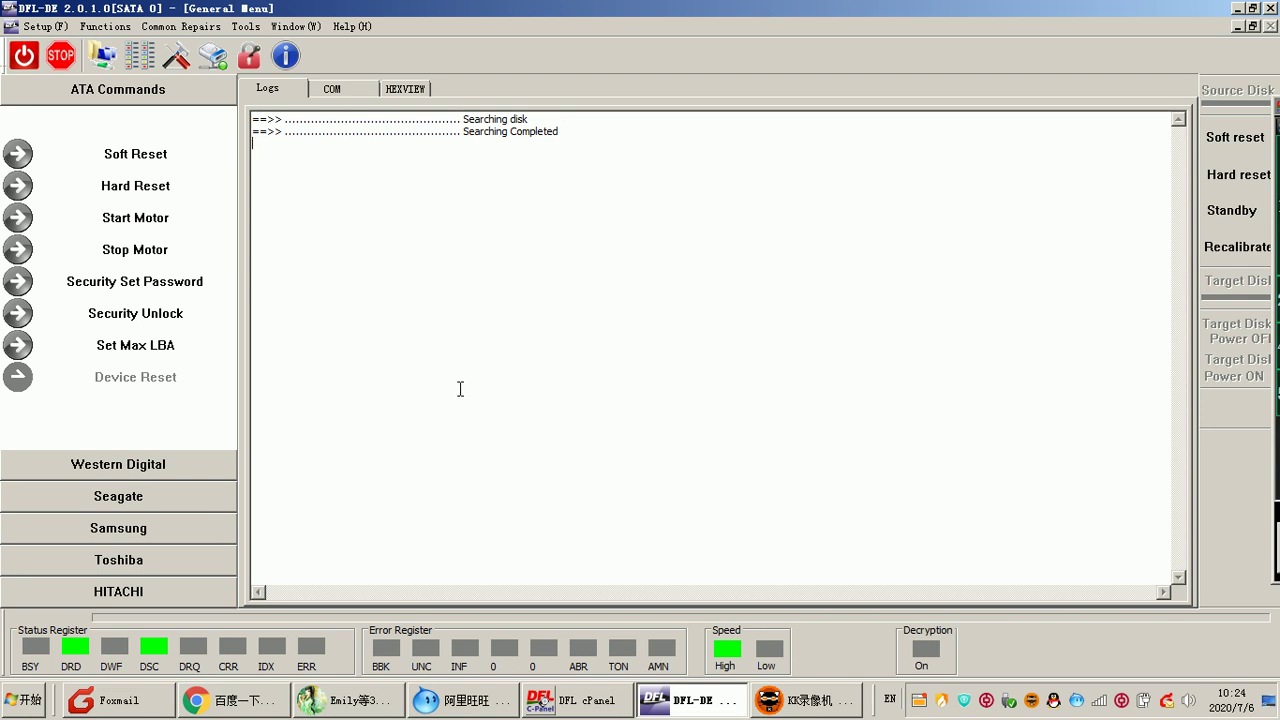
- Create a new imaging project from source disk SATA 0 to target disk SATA1 with the Image To Disk option
{"action": "left_click", "coordinate": [118, 60]}
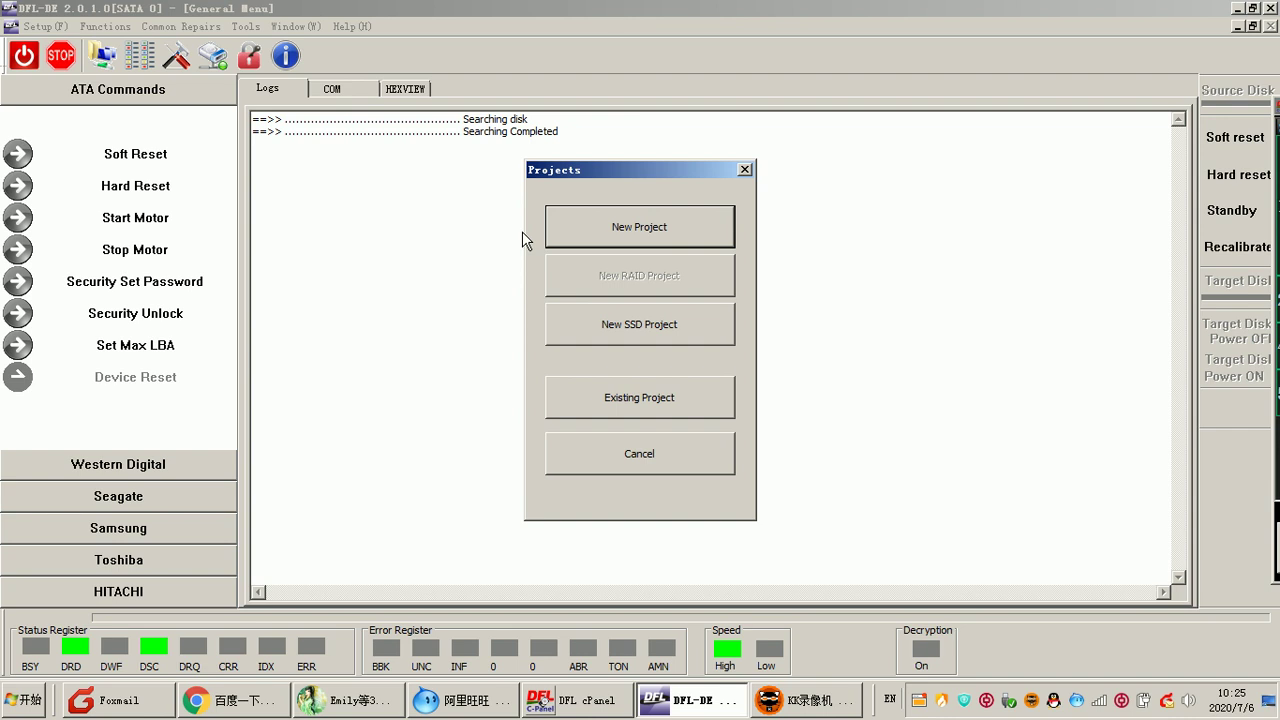
{"action": "left_click", "coordinate": [592, 232]}
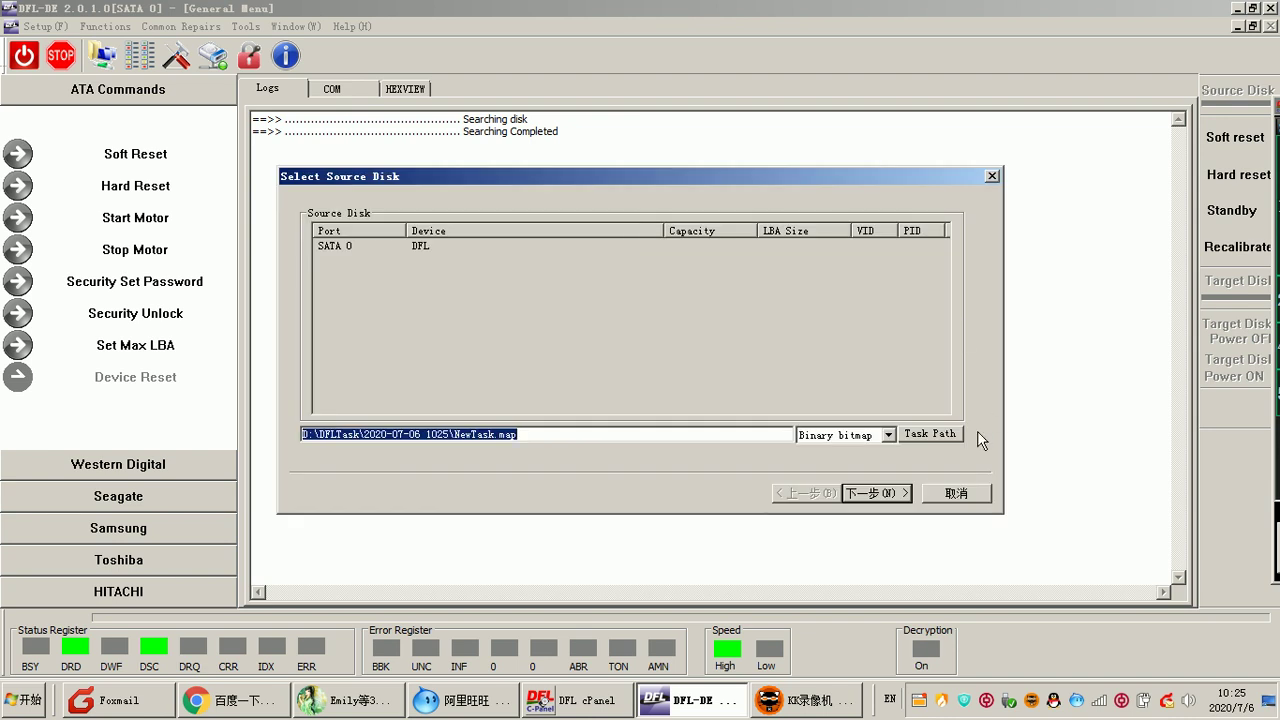
{"action": "left_click", "coordinate": [875, 493]}
{"action": "left_click", "coordinate": [364, 281]}
{"action": "left_click", "coordinate": [878, 495]}
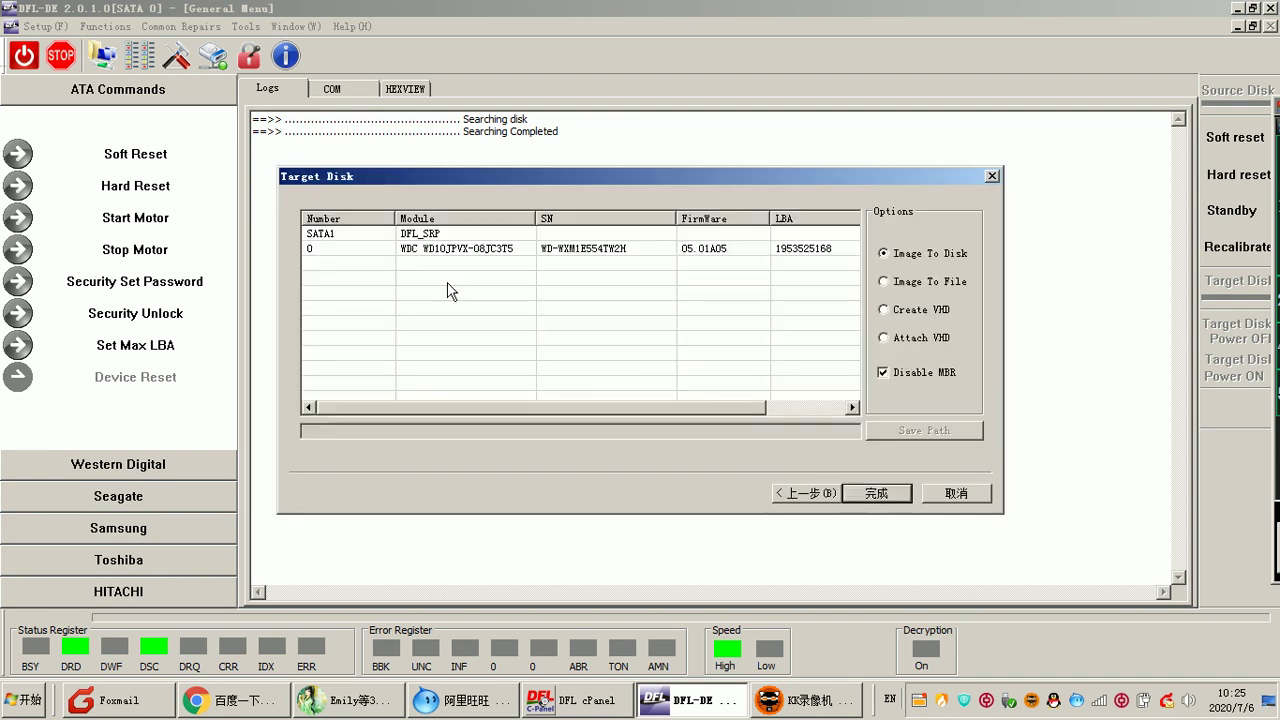
{"action": "left_click", "coordinate": [419, 237]}
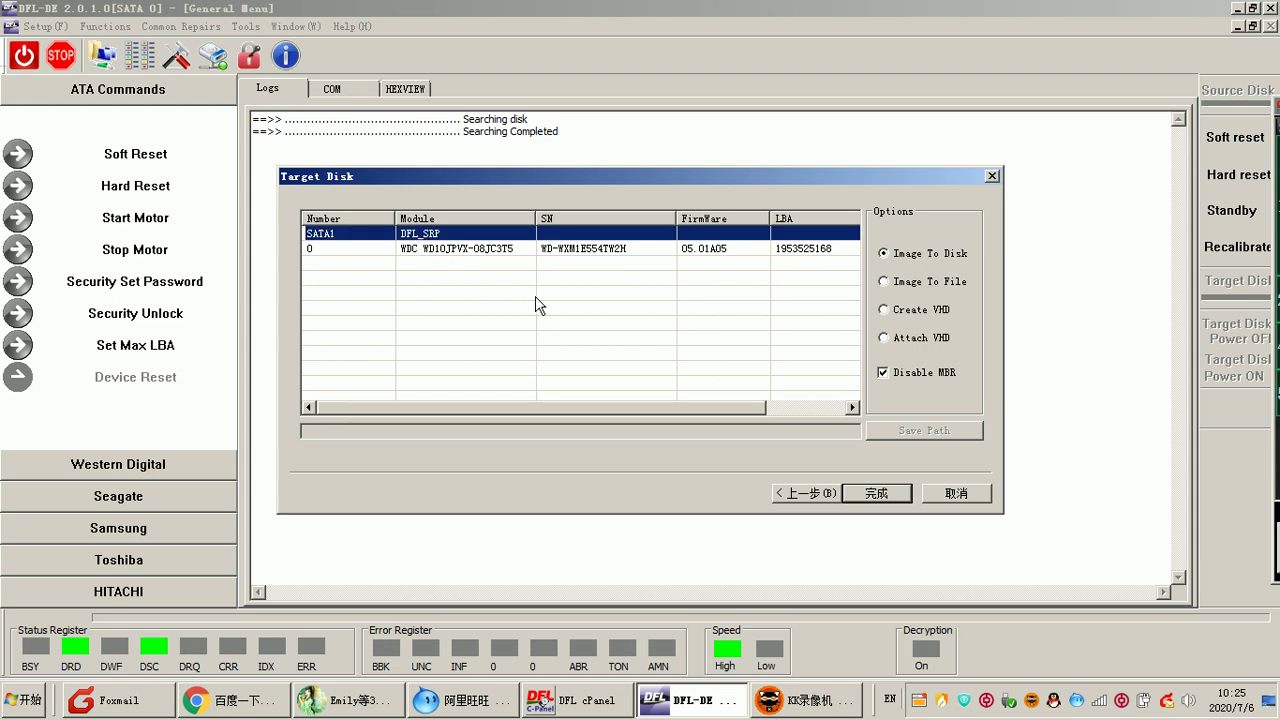
{"action": "left_click", "coordinate": [877, 494]}
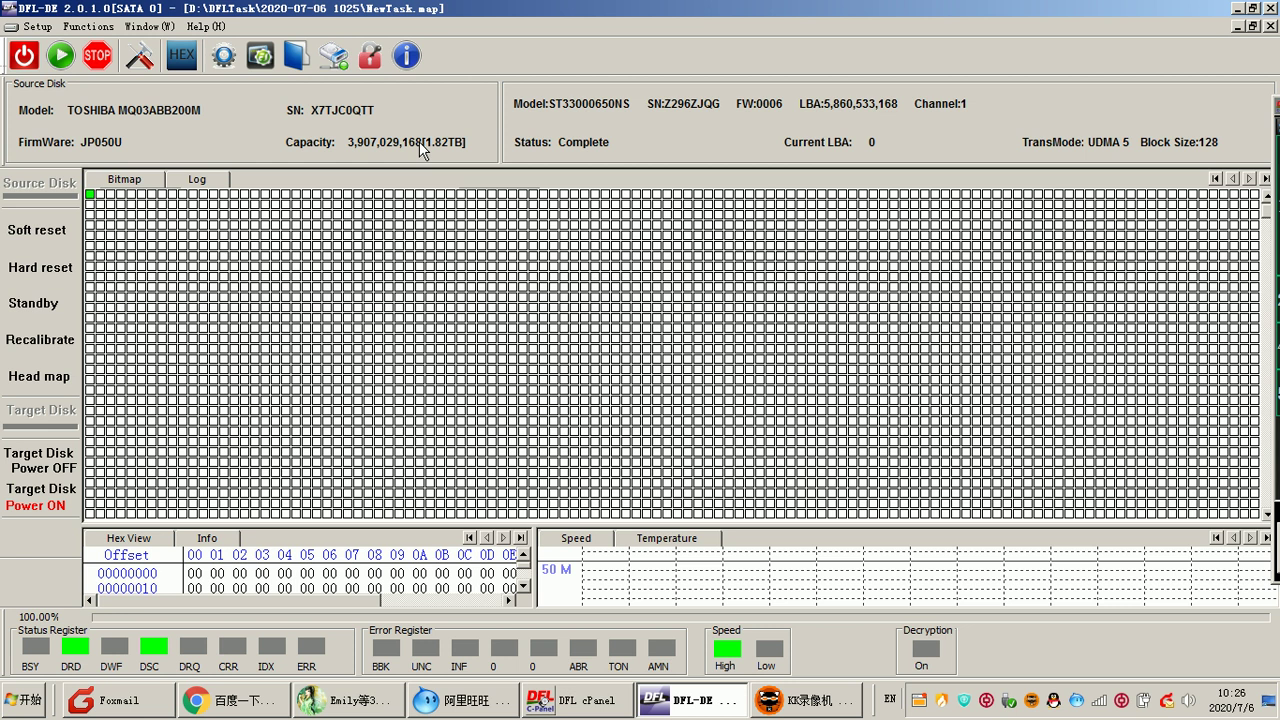
- Build the source disk's head map with the Toshiba 32bit family and enlarge the hex and speed panes
{"action": "left_click", "coordinate": [46, 380]}
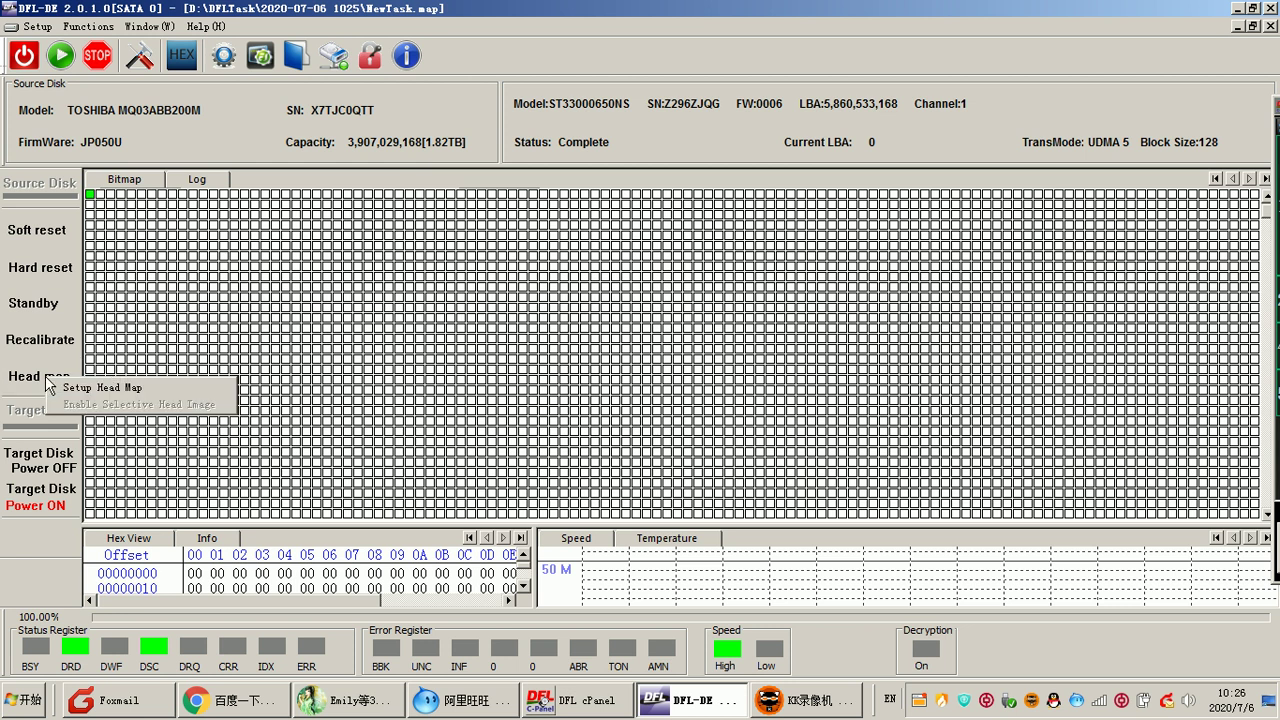
{"action": "left_click", "coordinate": [87, 392]}
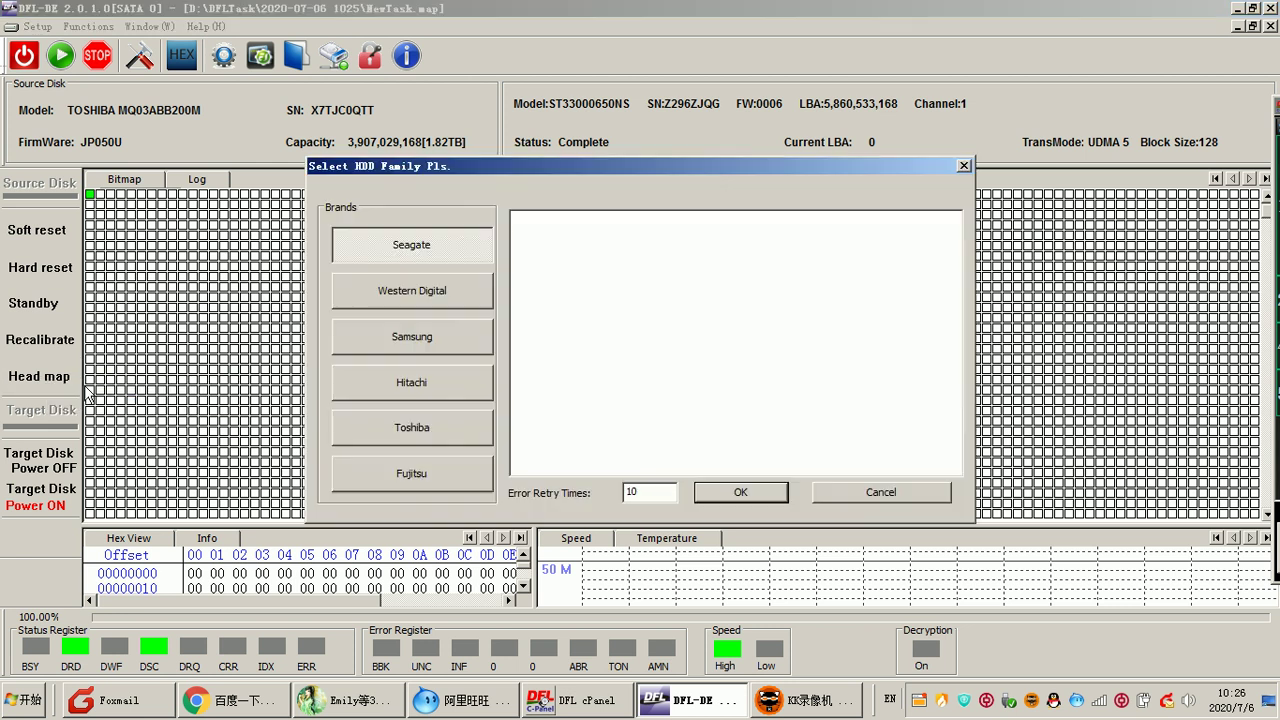
{"action": "left_click", "coordinate": [431, 428]}
{"action": "left_click", "coordinate": [593, 262]}
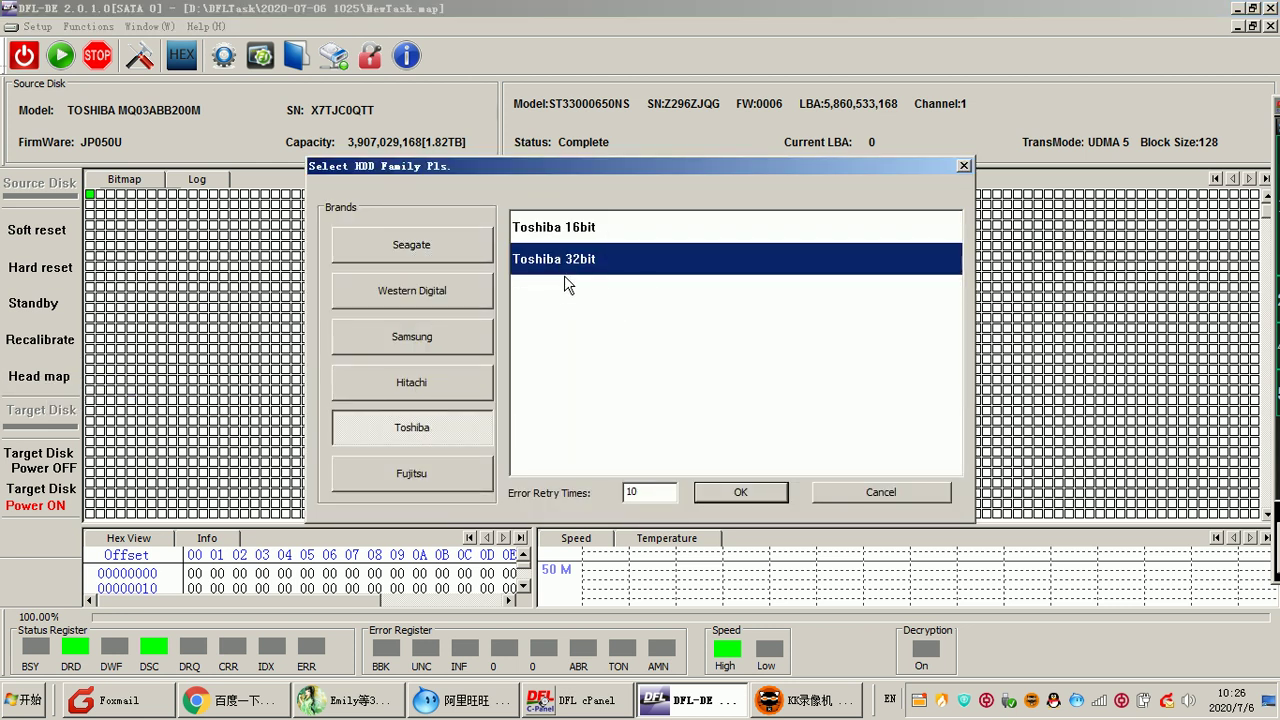
{"action": "left_click", "coordinate": [741, 495]}
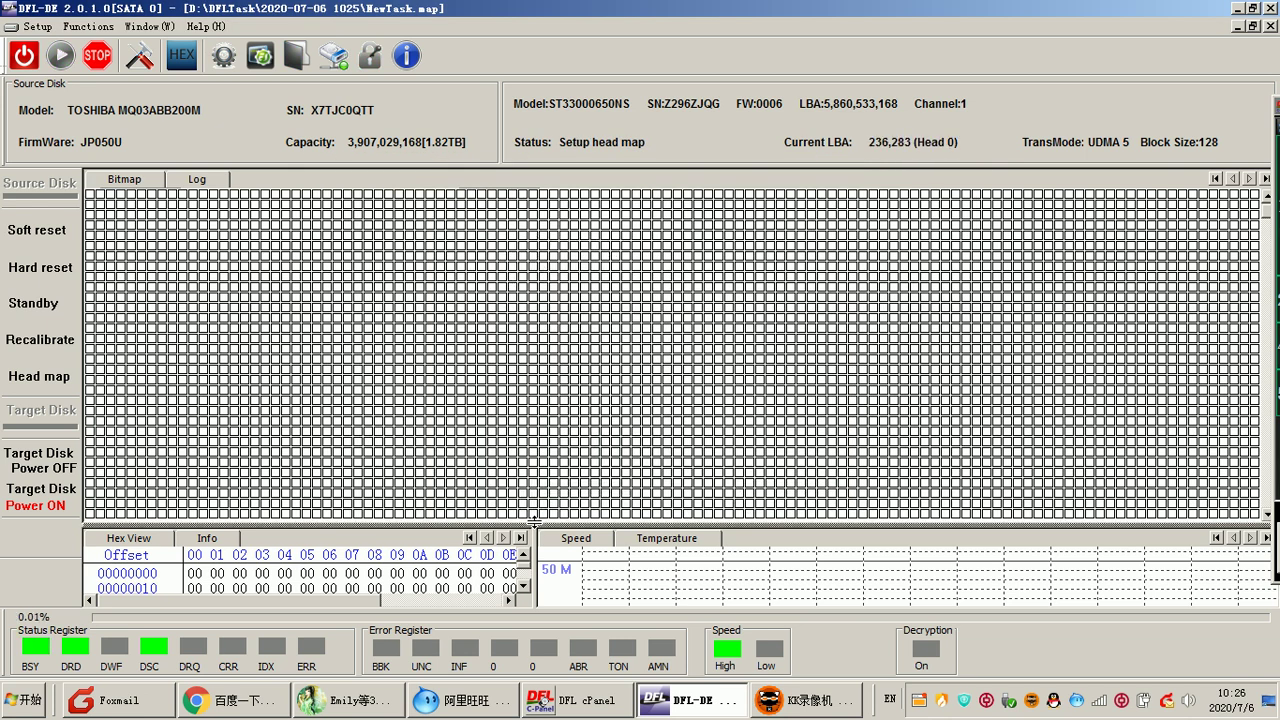
{"action": "left_click_drag", "start_coordinate": [550, 381], "coordinate": [550, 379]}
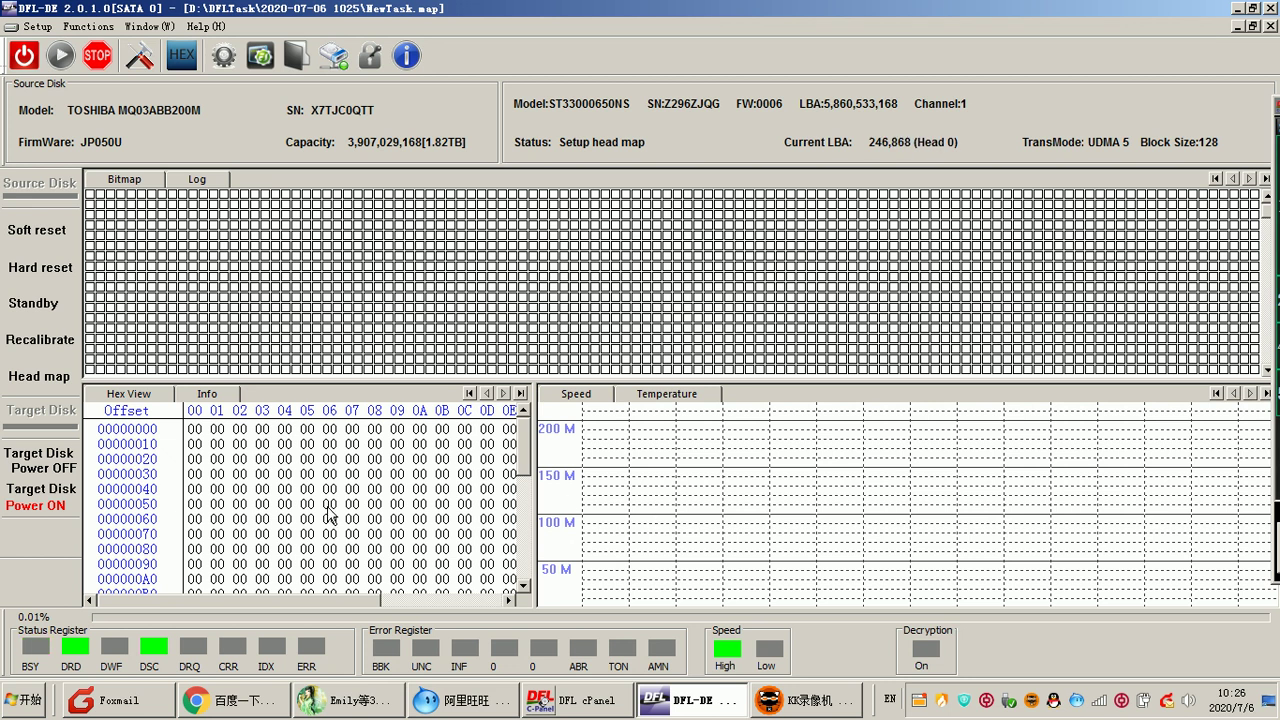
{"action": "mouse_move", "coordinate": [472, 312]}
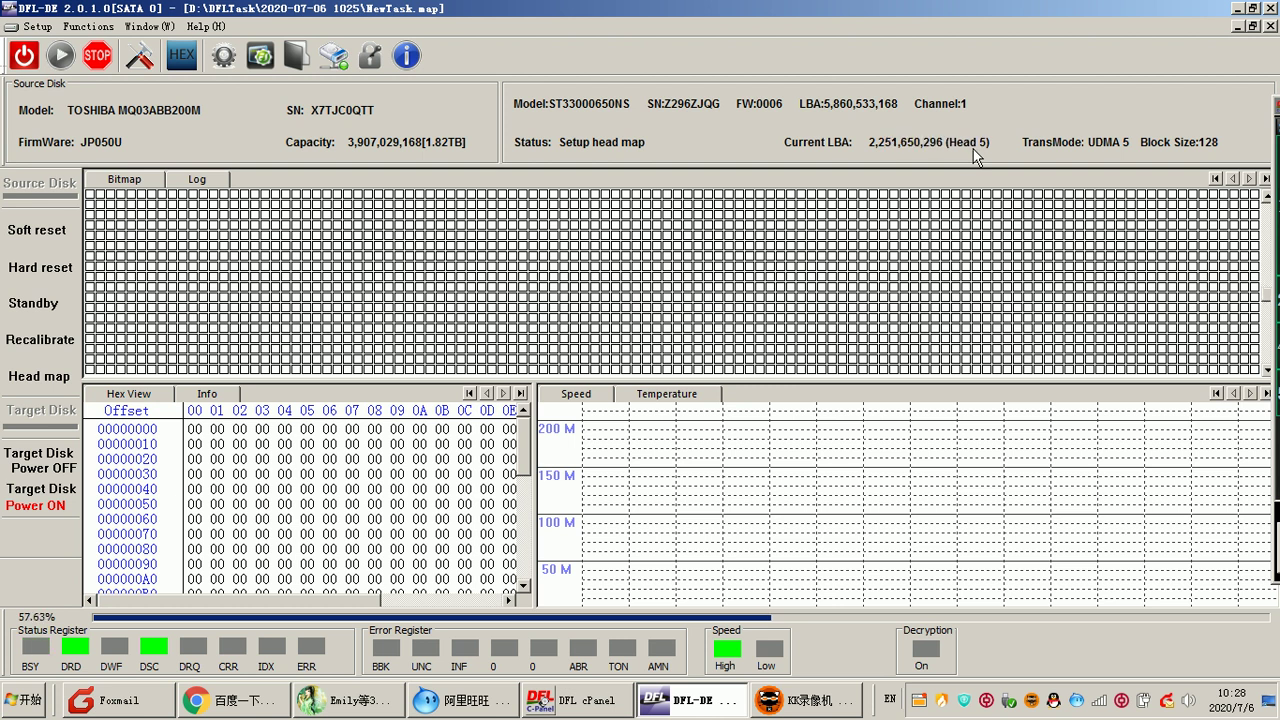
- Check the task log and the head map options while the head map is being built
{"action": "left_click", "coordinate": [199, 181]}
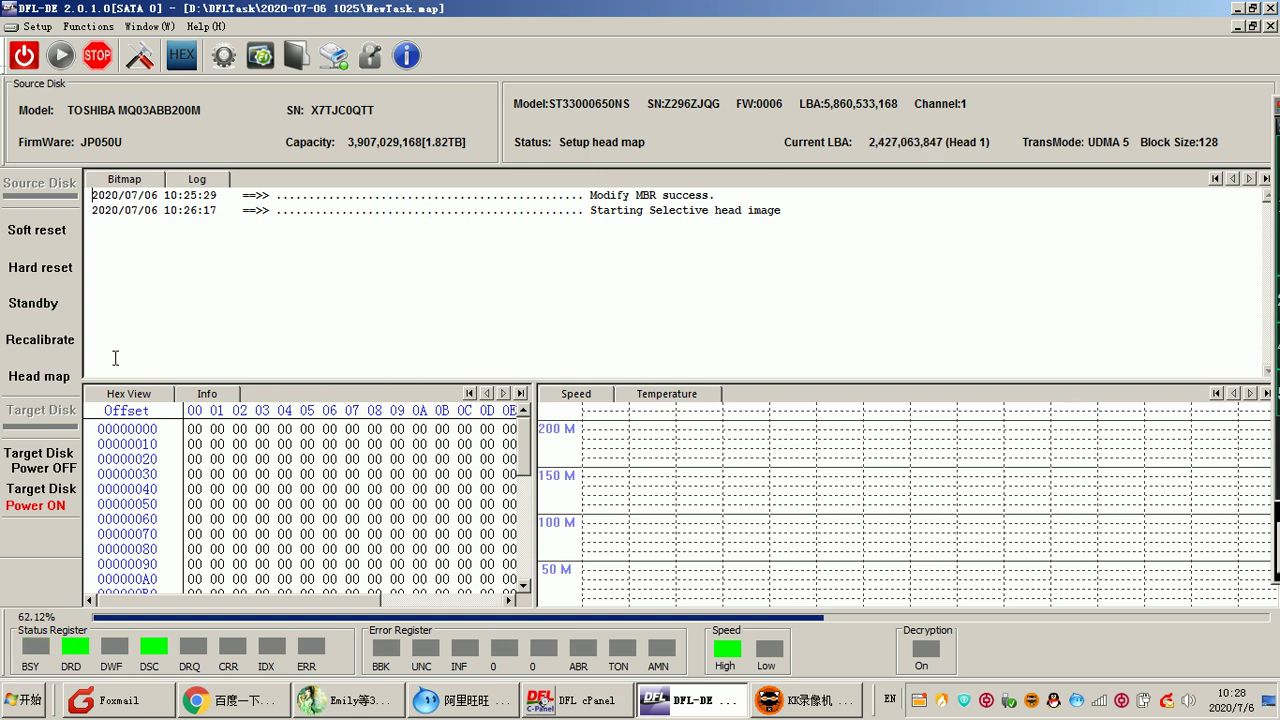
{"action": "left_click", "coordinate": [47, 381]}
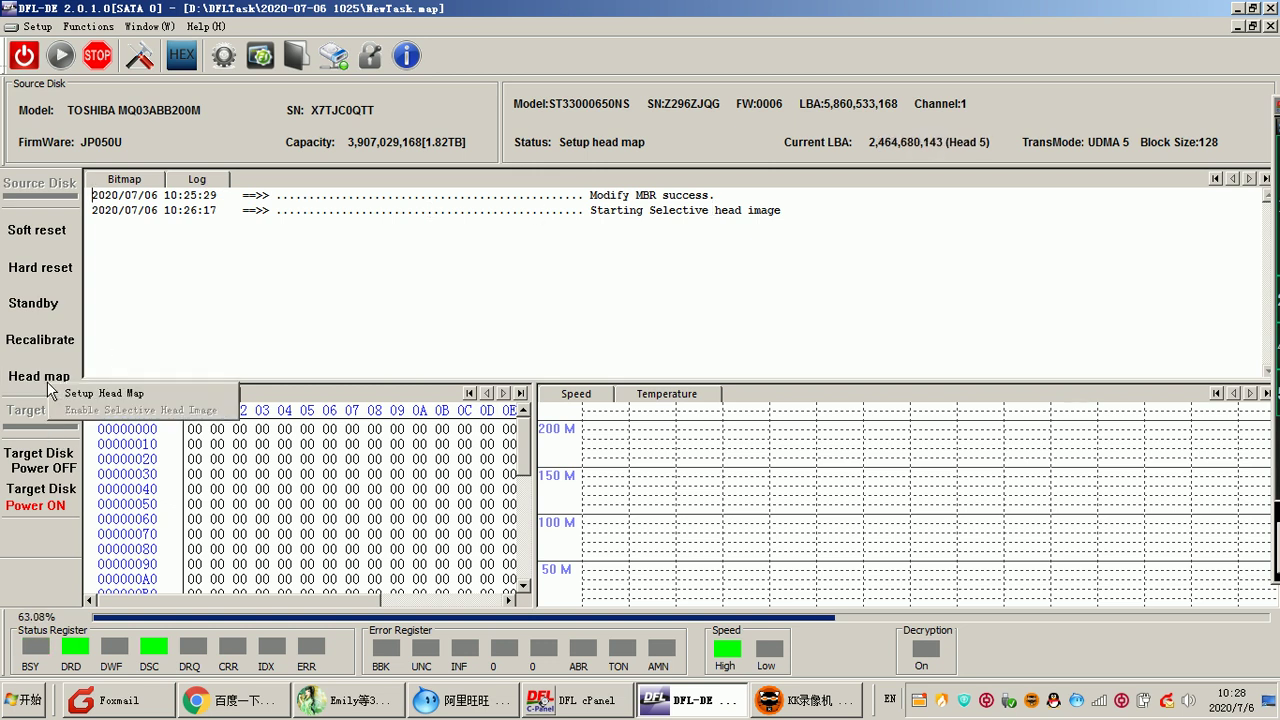
{"action": "left_click", "coordinate": [314, 286]}
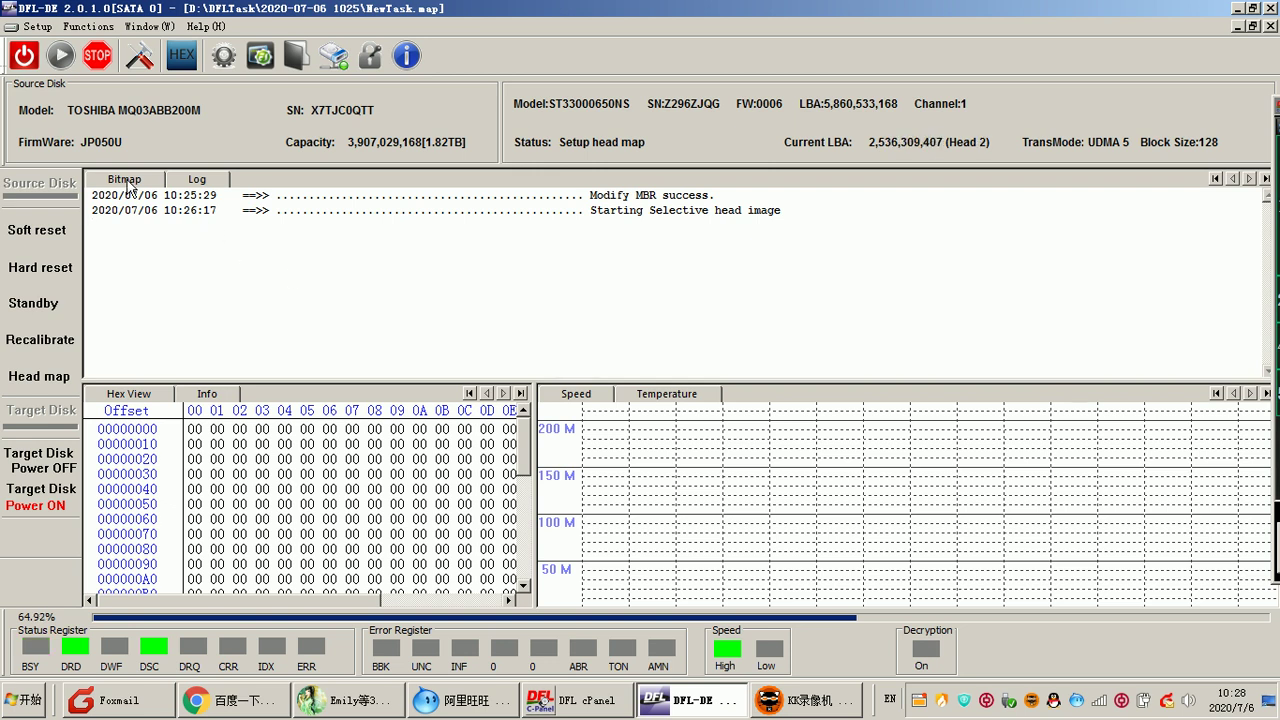
{"action": "left_click", "coordinate": [186, 179]}
{"action": "left_click", "coordinate": [194, 174]}
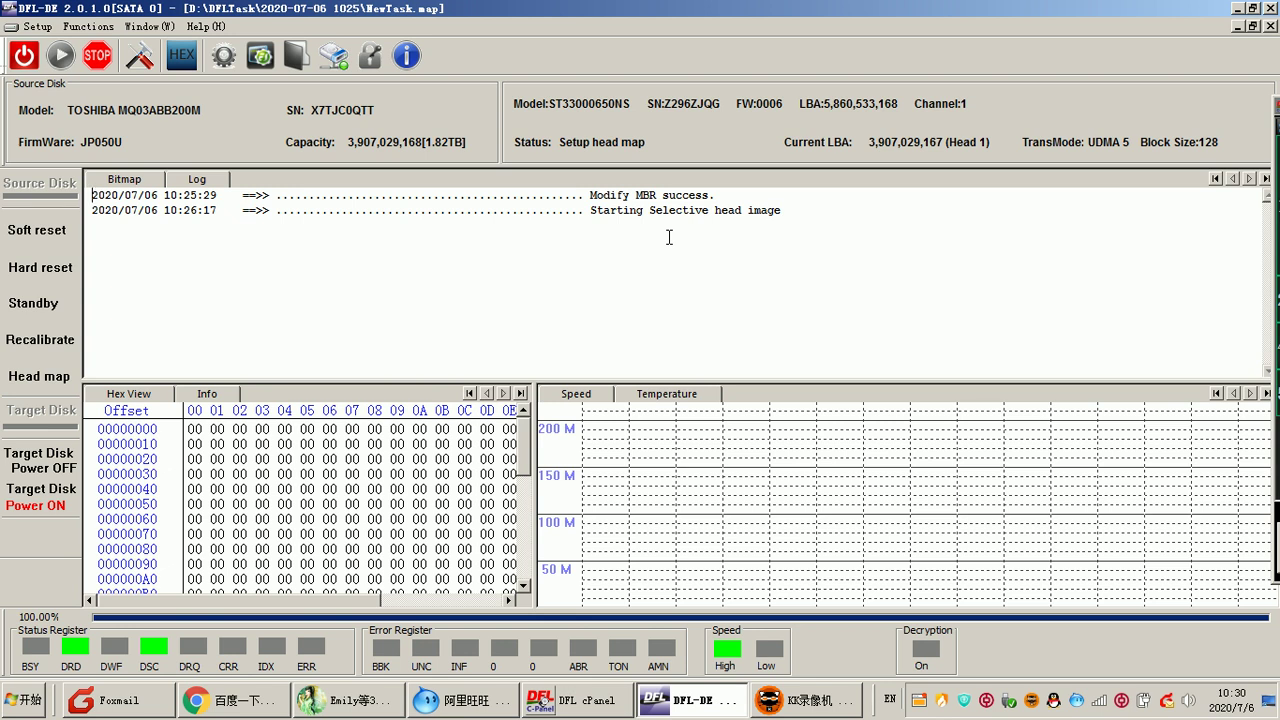
{"action": "left_click", "coordinate": [52, 384]}
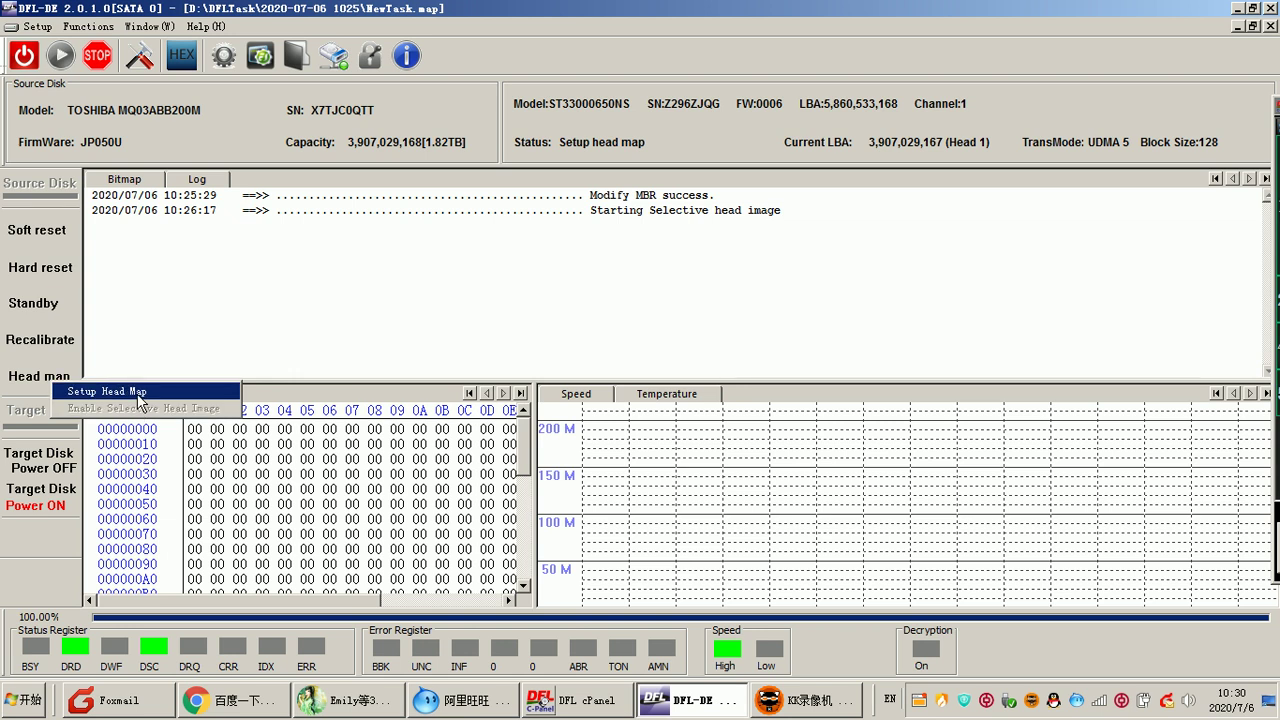
{"action": "left_click", "coordinate": [466, 291]}
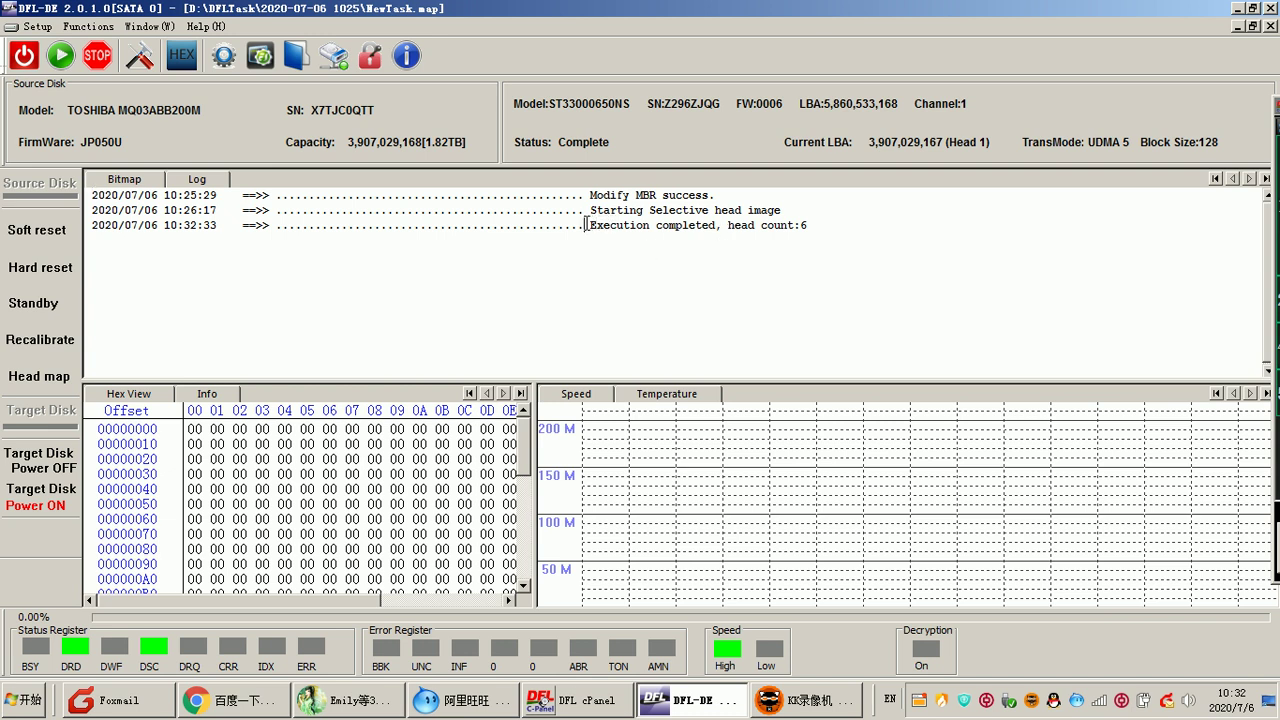
- Review the head map completion entry in the log and the heads enabled for selective imaging
{"action": "left_click_drag", "start_coordinate": [586, 225], "coordinate": [716, 226]}
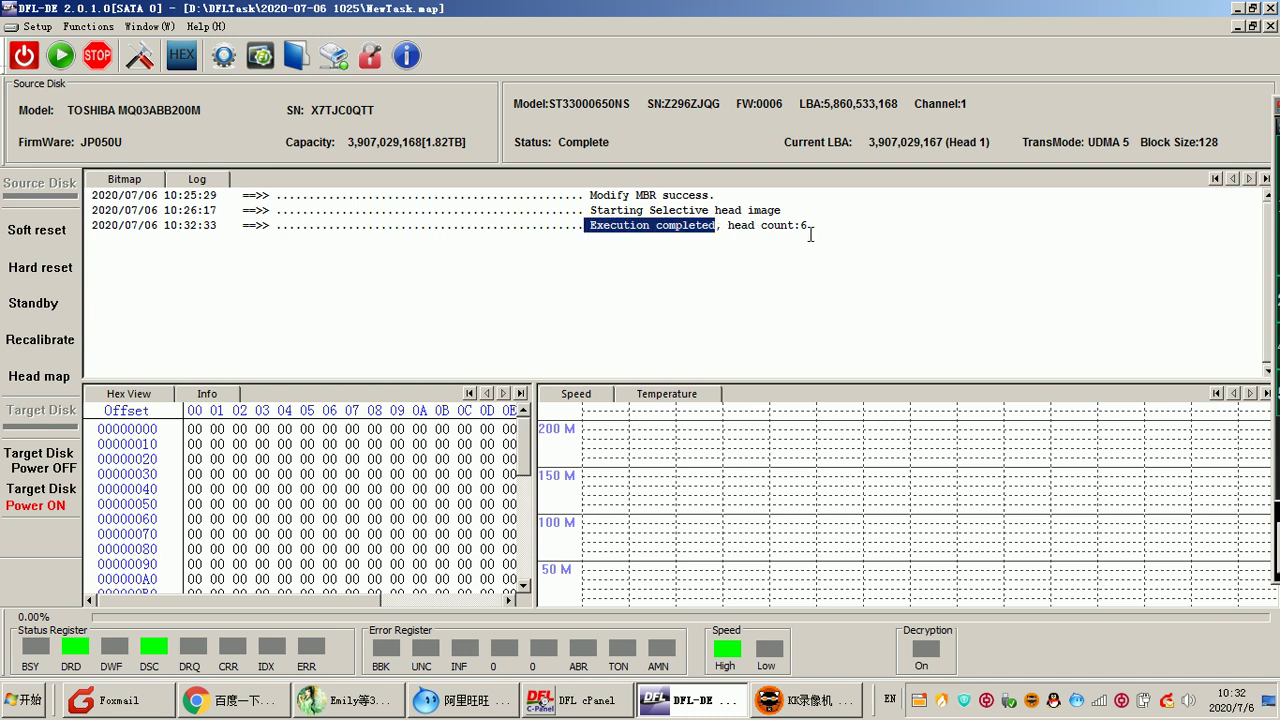
{"action": "left_click", "coordinate": [206, 303]}
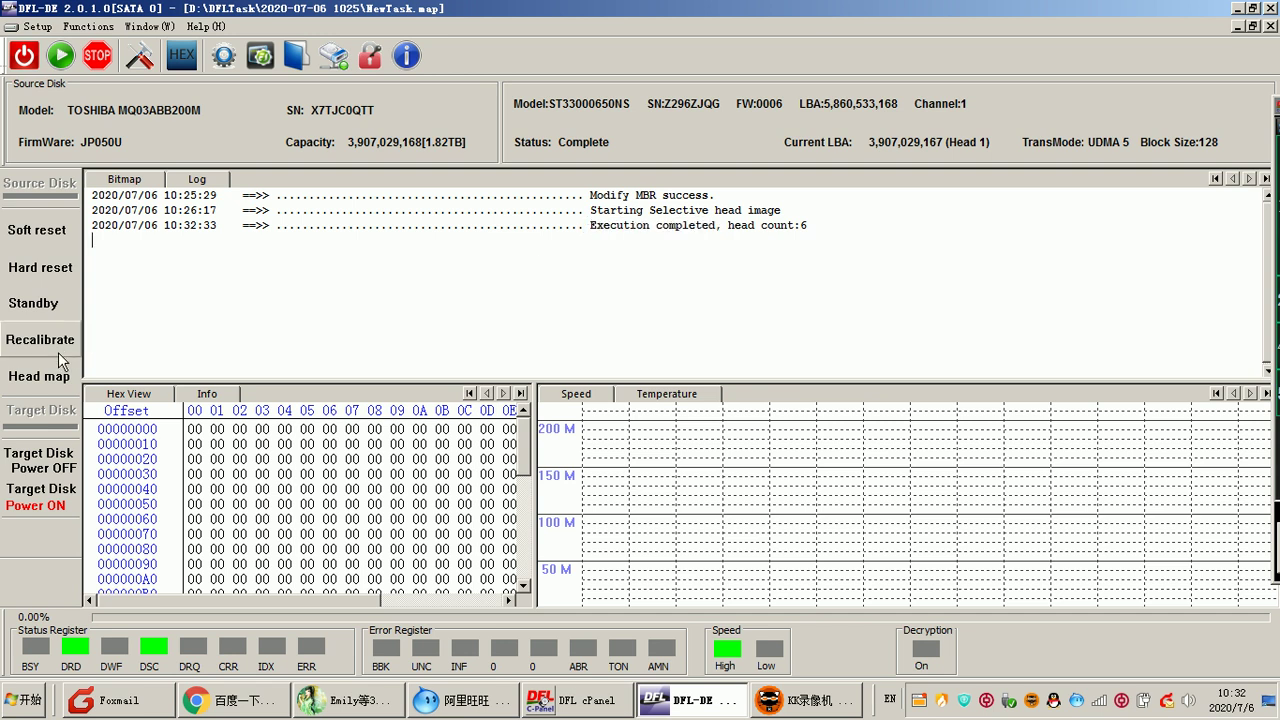
{"action": "left_click", "coordinate": [52, 378]}
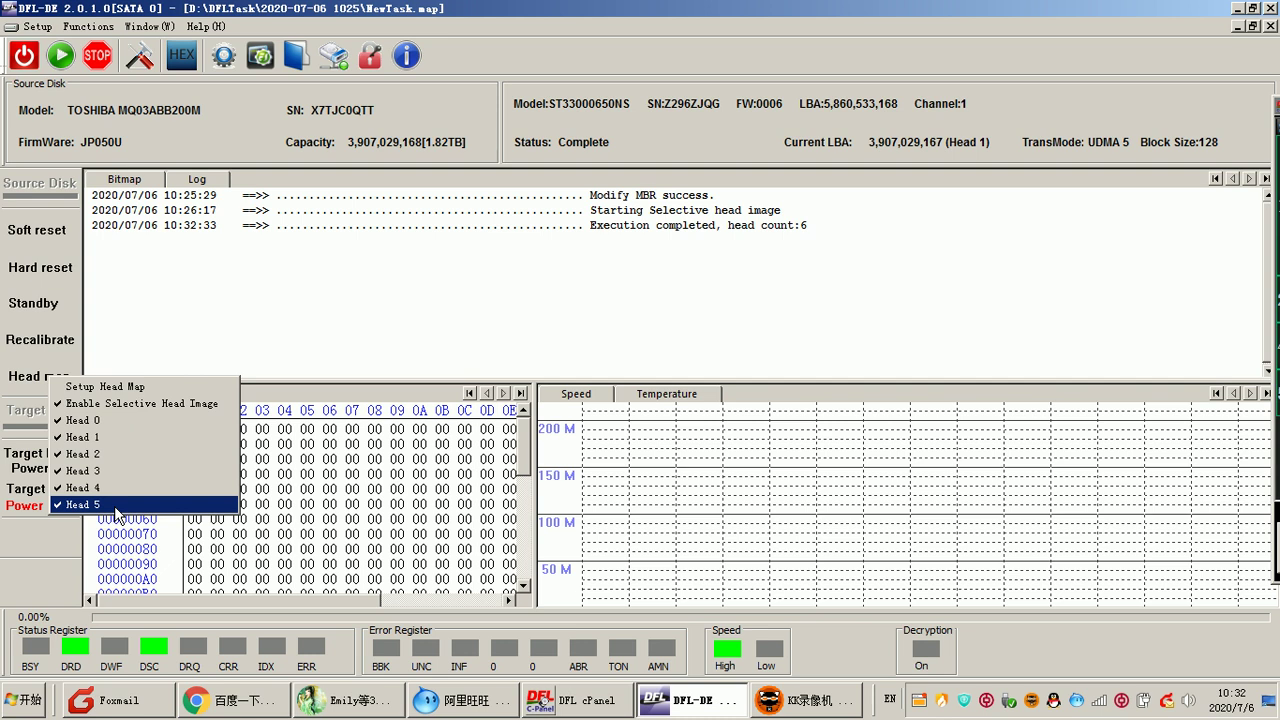
{"action": "left_click", "coordinate": [259, 301]}
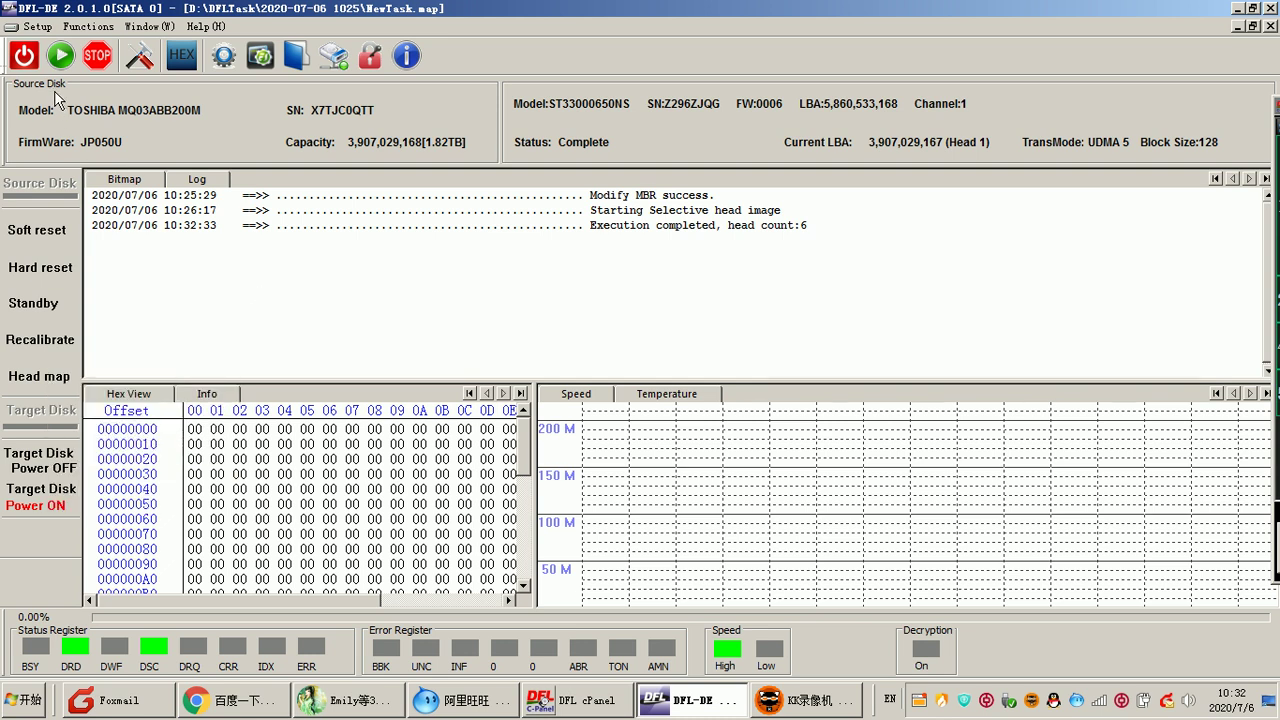
- Start the image task and restart it with Green Resource Mode turned off in the Pass 1 basic settings
{"action": "left_click", "coordinate": [60, 55]}
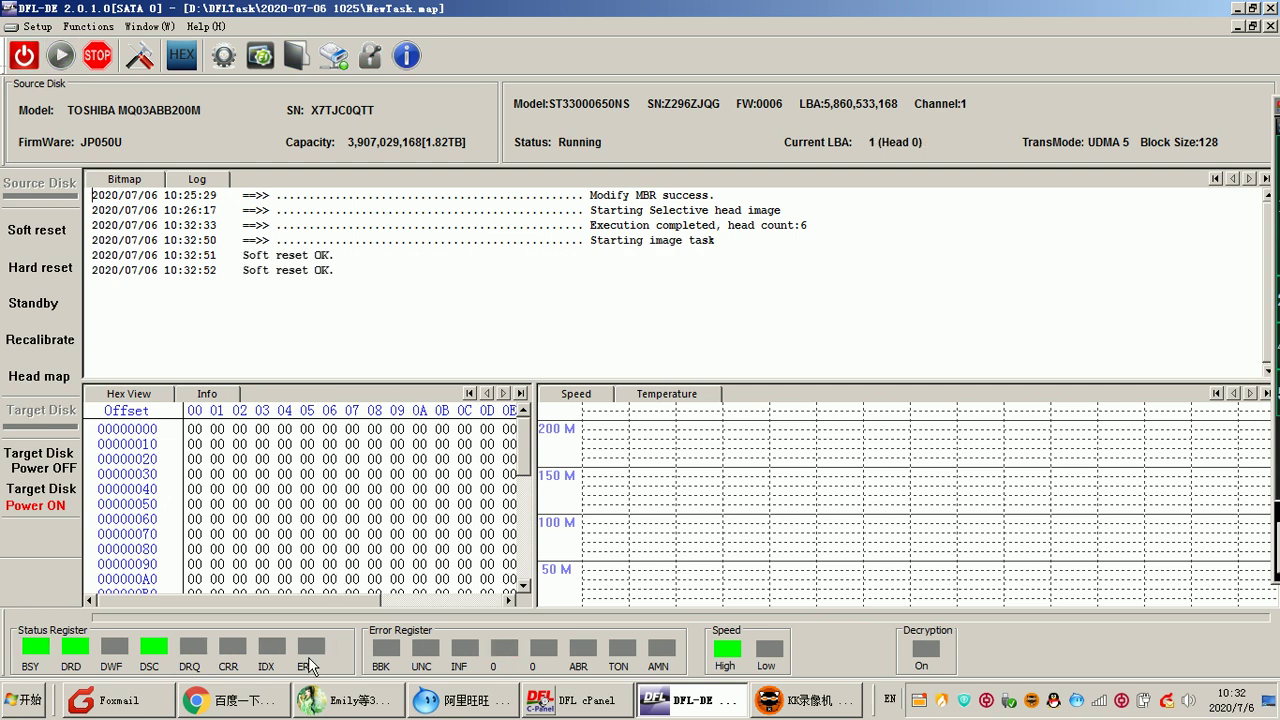
{"action": "left_click", "coordinate": [184, 256]}
{"action": "left_click", "coordinate": [139, 56]}
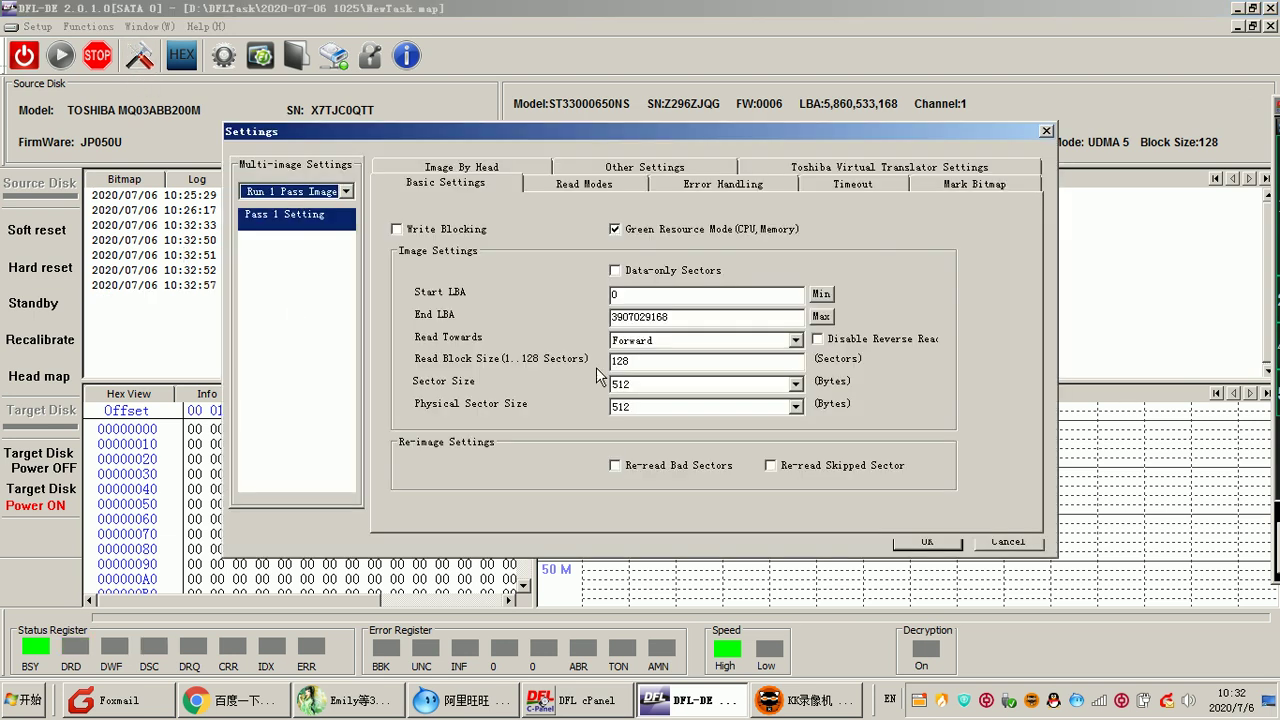
{"action": "left_click", "coordinate": [669, 230]}
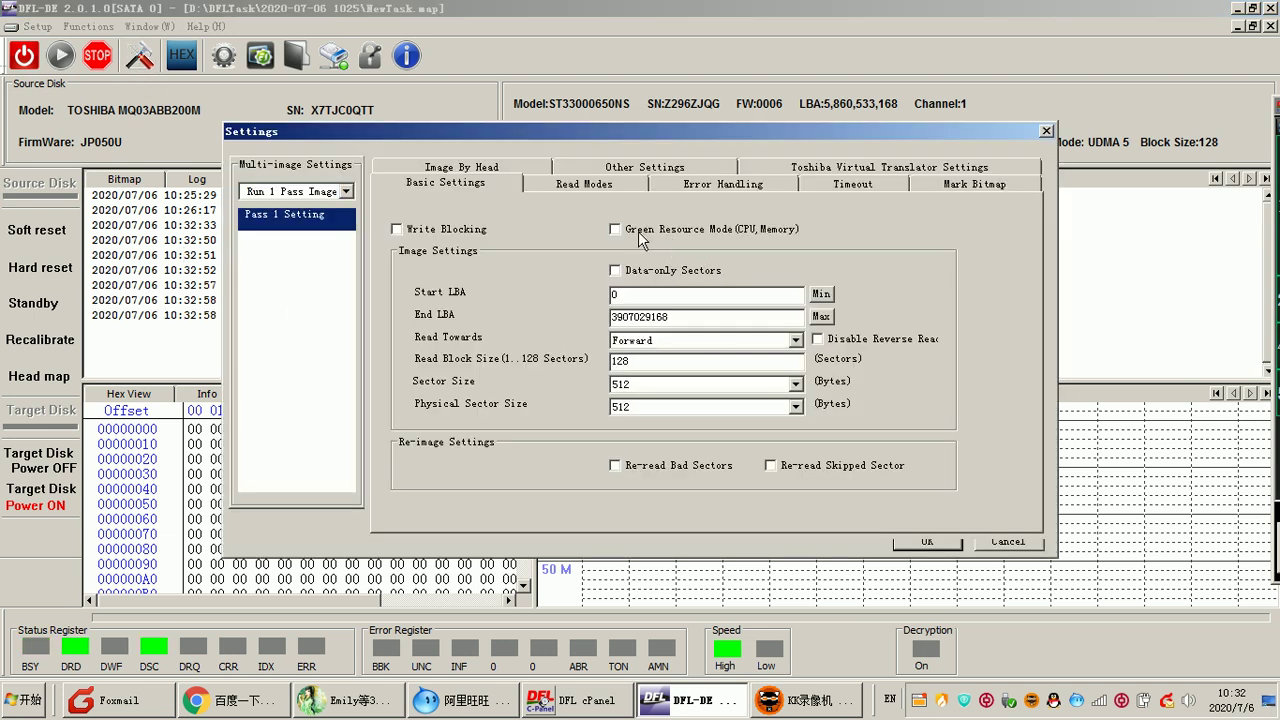
{"action": "left_click", "coordinate": [922, 545]}
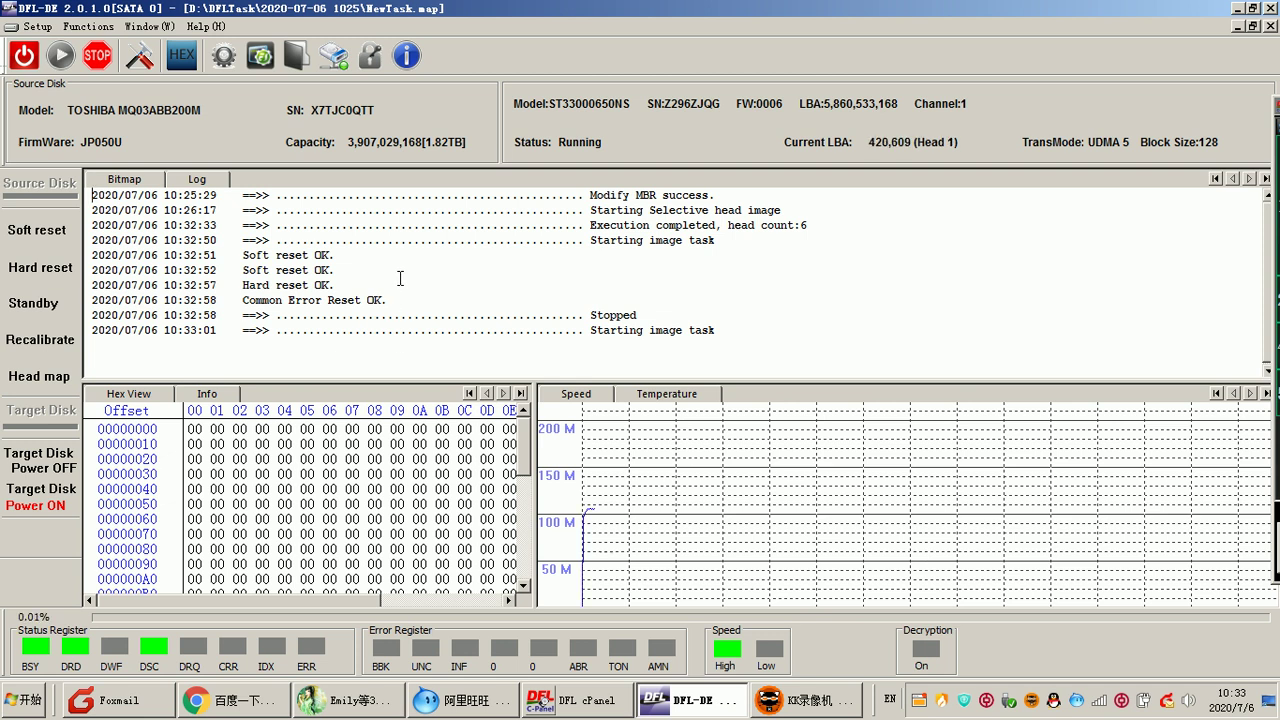
- Check the imaging progress in the bitmap and the running pass's size and average speed
{"action": "left_click", "coordinate": [137, 179]}
{"action": "mouse_move", "coordinate": [363, 234]}
{"action": "mouse_move", "coordinate": [409, 278]}
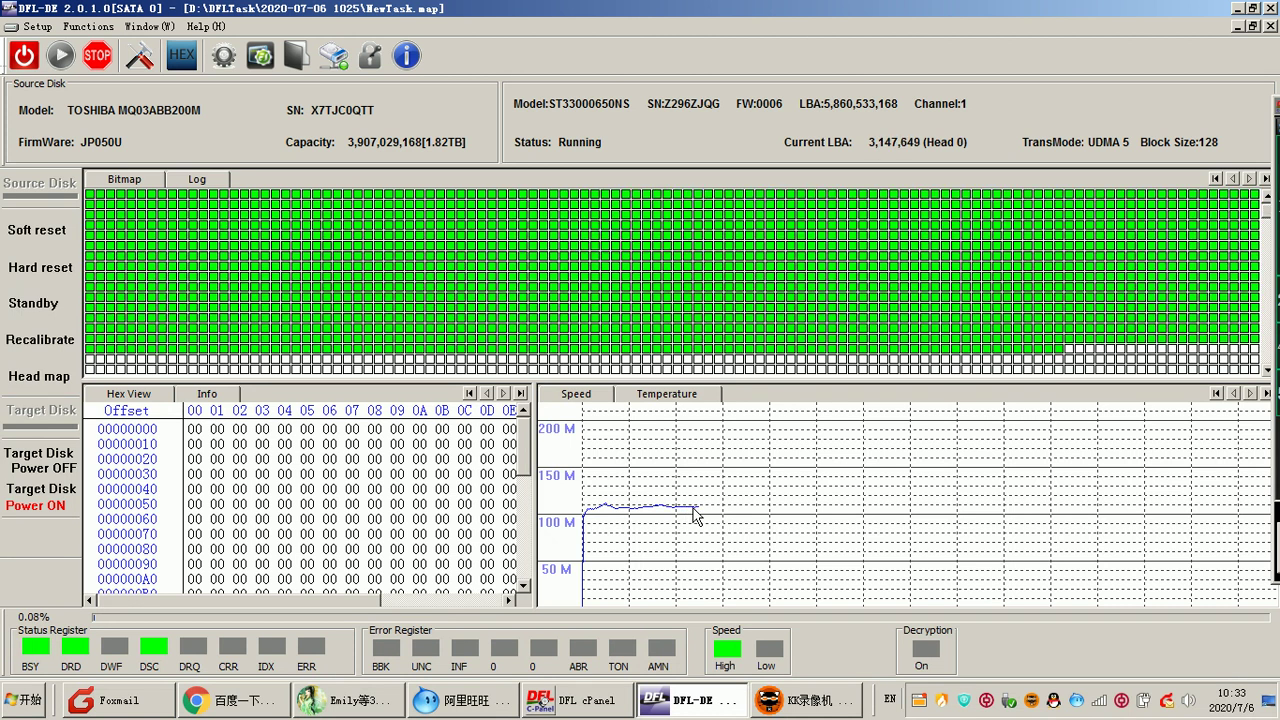
{"action": "left_click", "coordinate": [225, 397]}
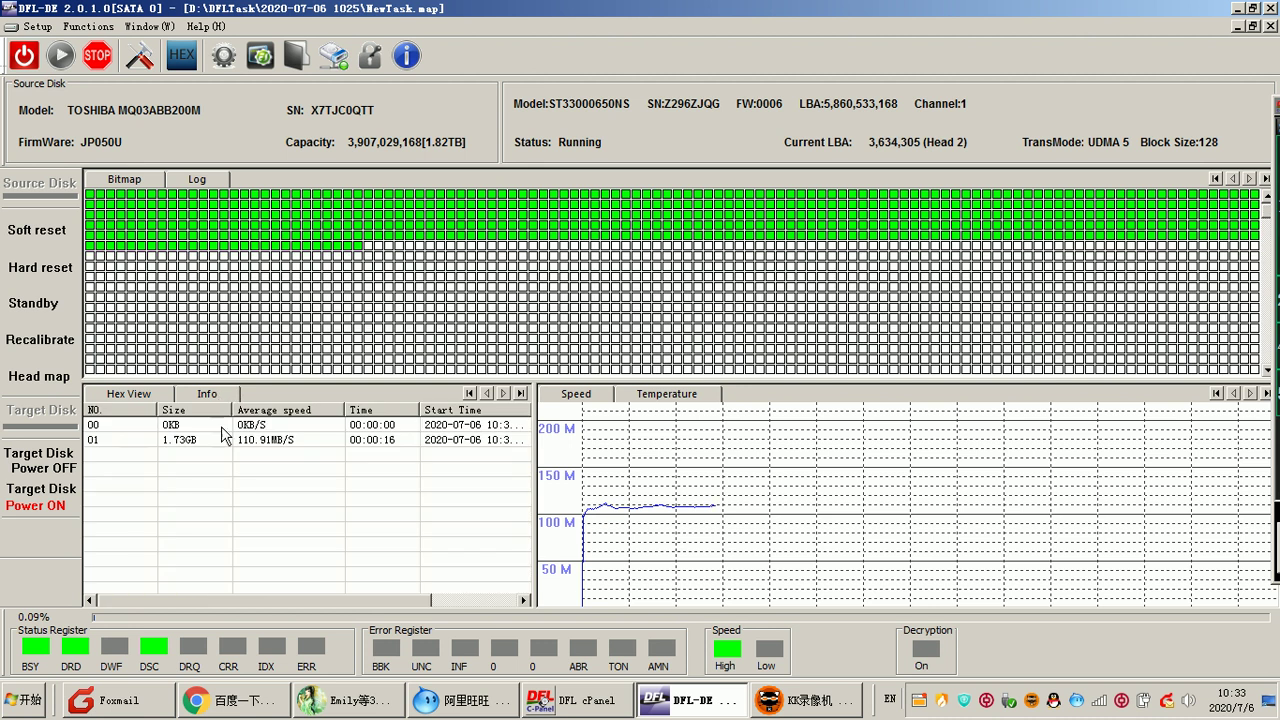
{"action": "left_click", "coordinate": [291, 443]}
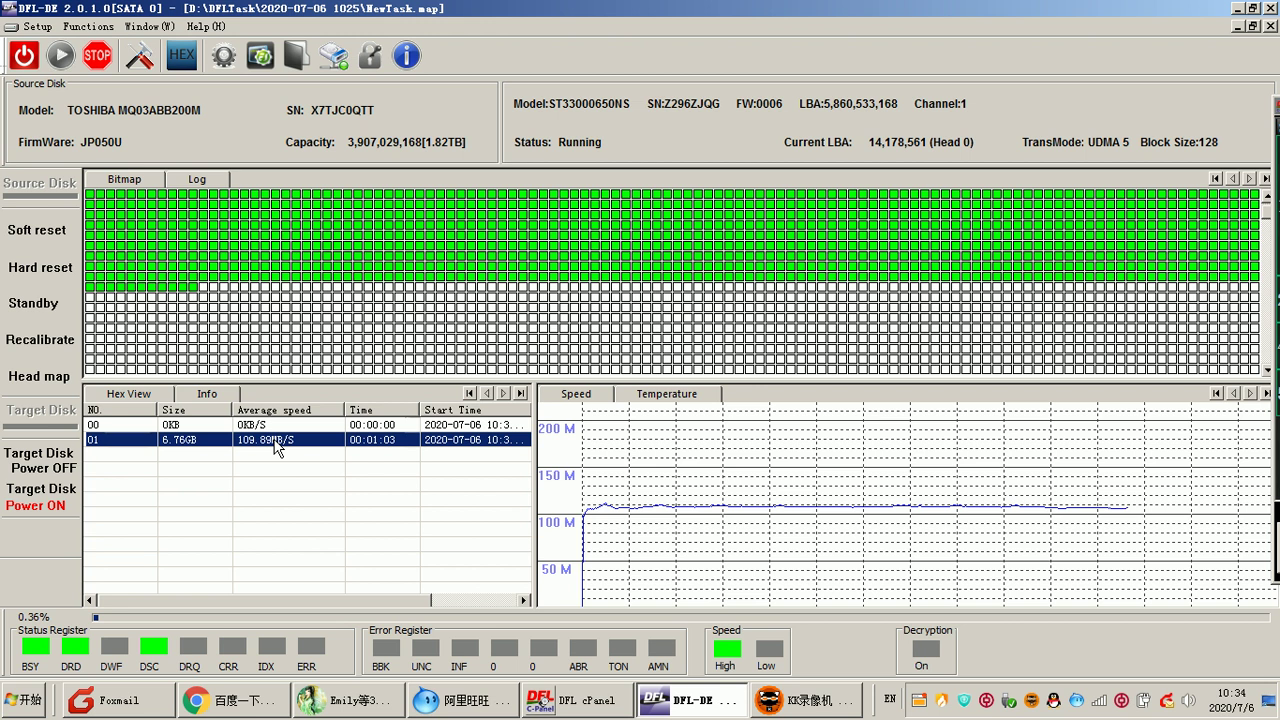
- Examine the LBA and head number of individual bitmap blocks and dismiss the pop-up system message
{"action": "mouse_move", "coordinate": [684, 371]}
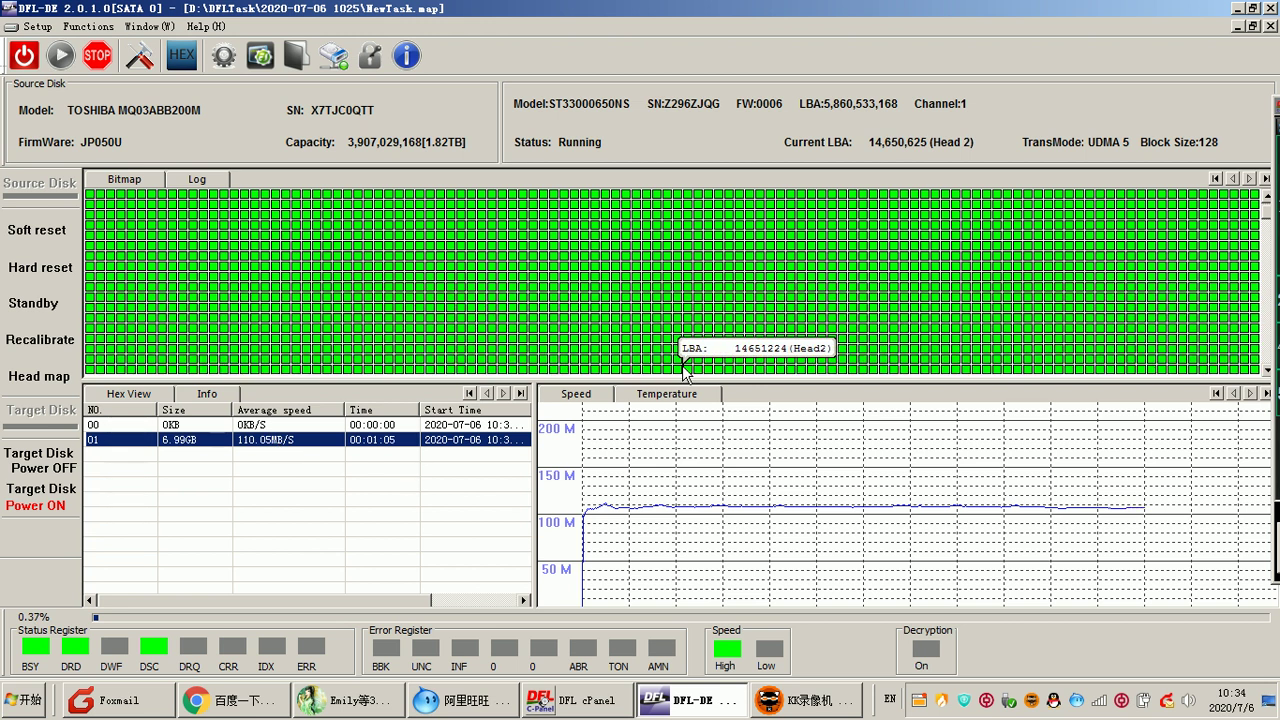
{"action": "mouse_move", "coordinate": [556, 314]}
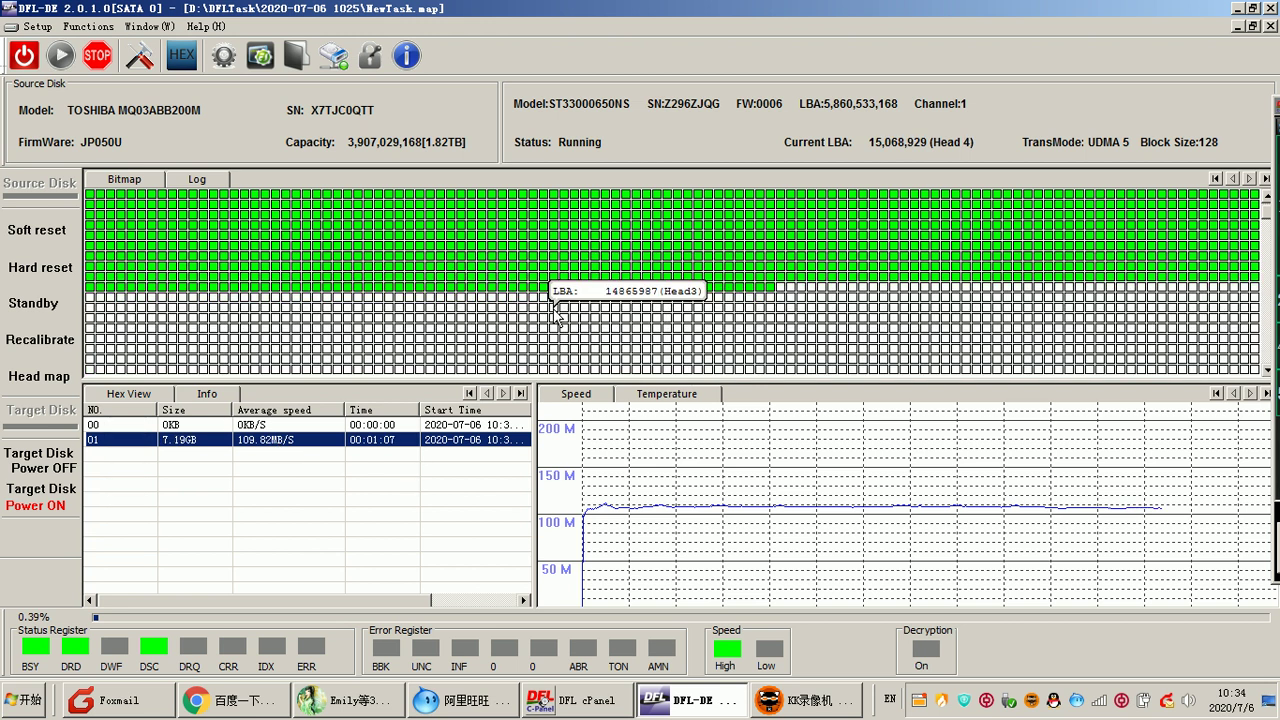
{"action": "mouse_move", "coordinate": [658, 305]}
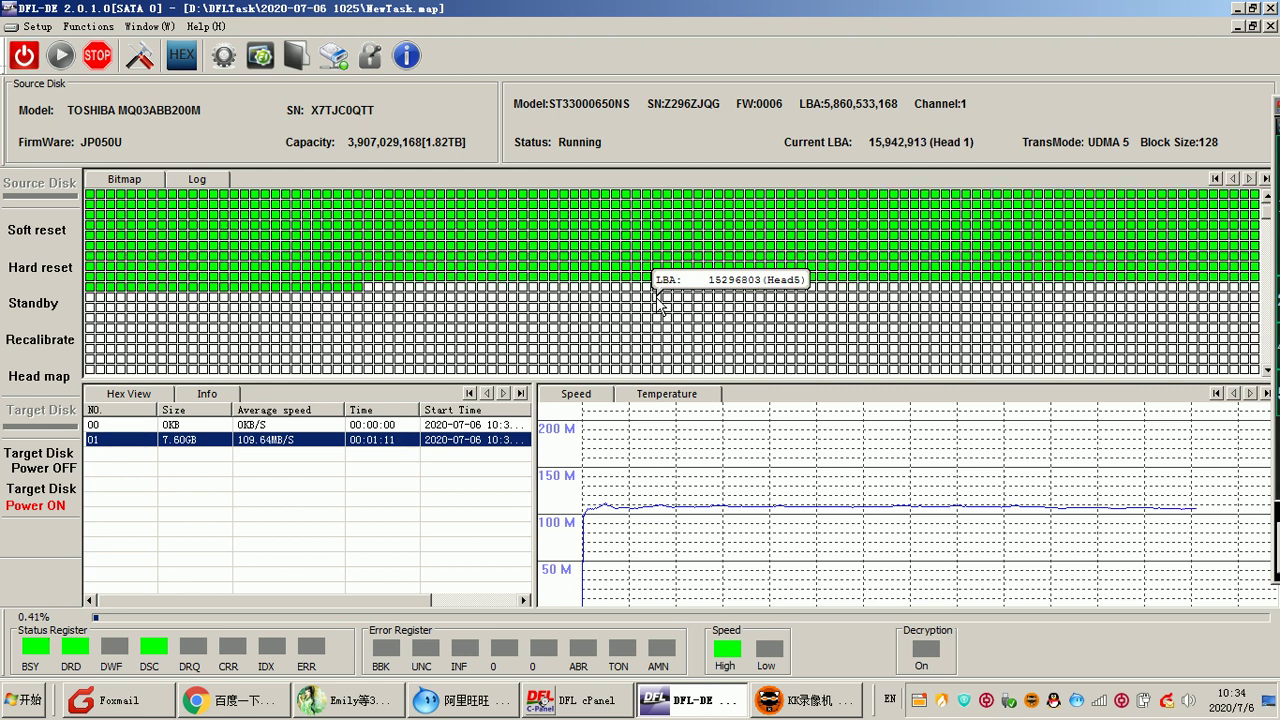
{"action": "mouse_move", "coordinate": [302, 262]}
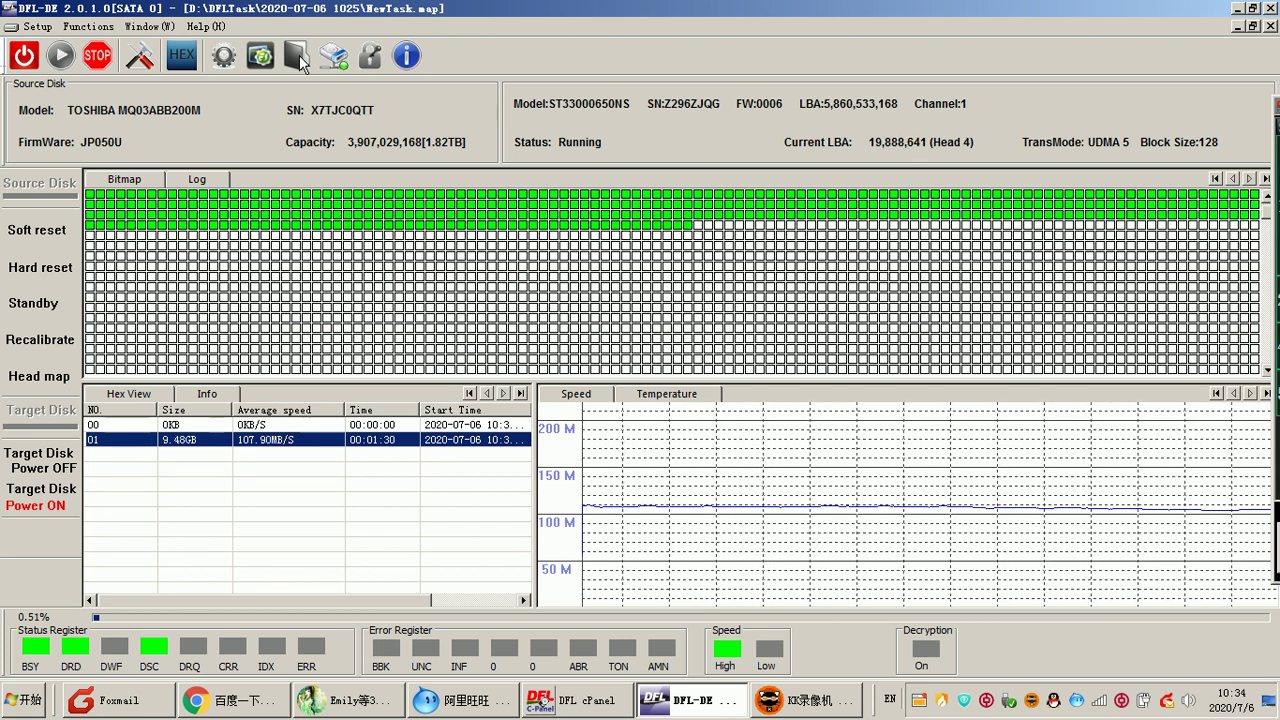
{"action": "mouse_move", "coordinate": [340, 230]}
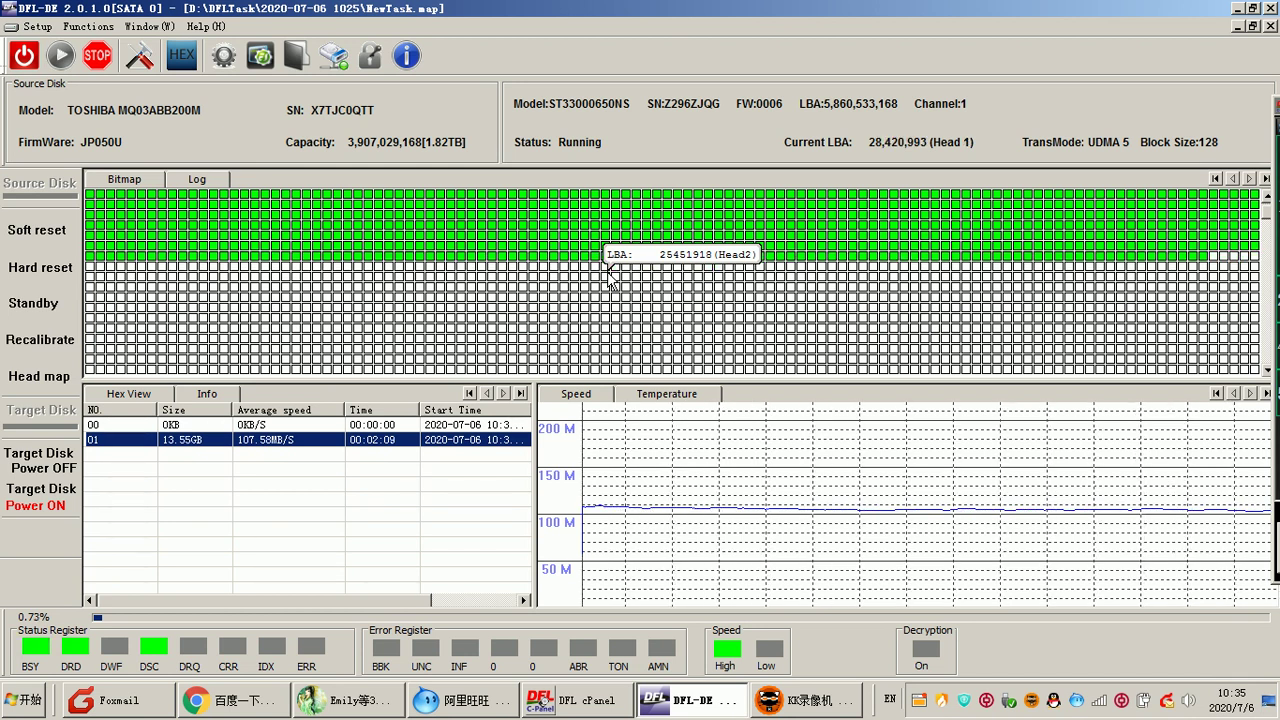
{"action": "mouse_move", "coordinate": [543, 258]}
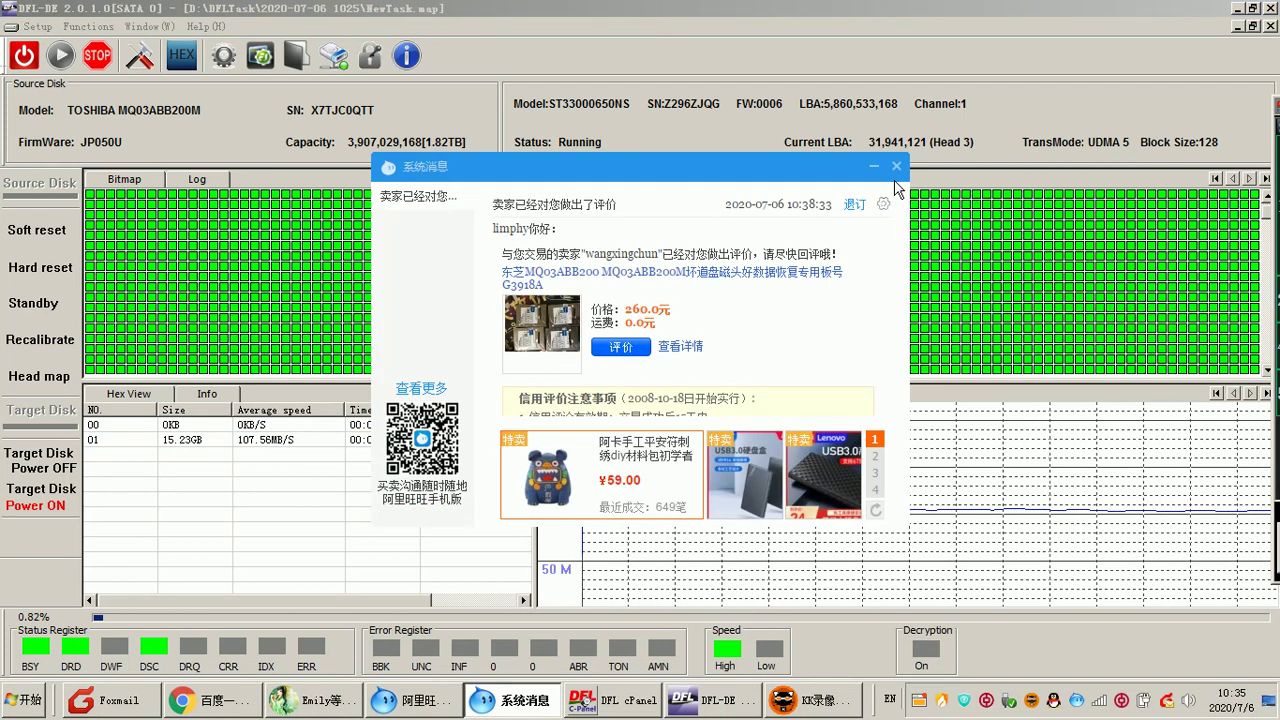
{"action": "left_click", "coordinate": [896, 166]}
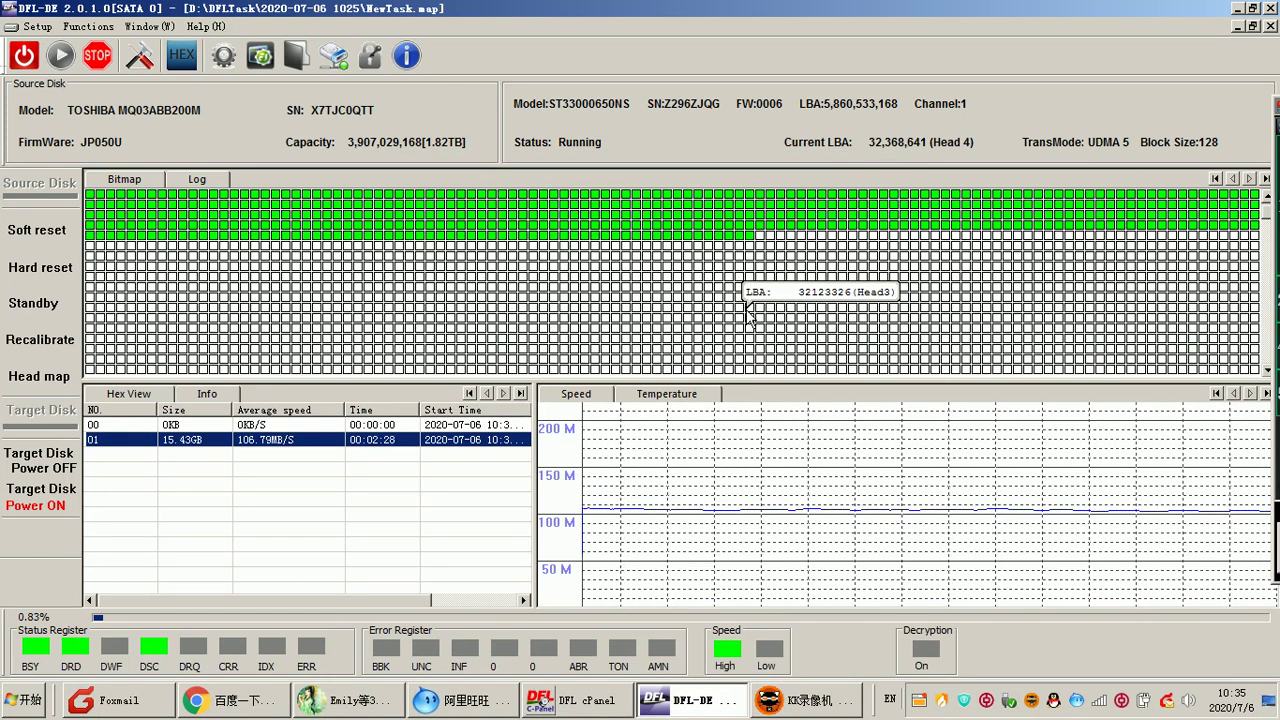